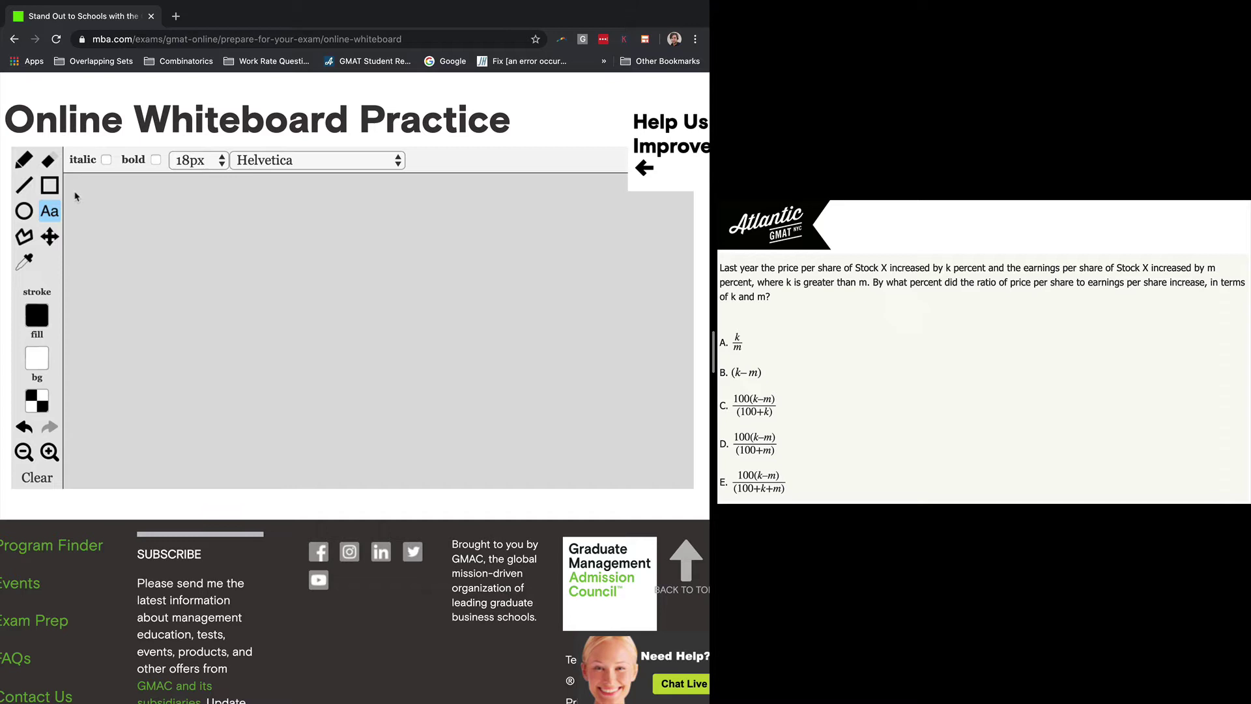
# - Create a text box, add blank lines and stretch it across most of the canvas, leaving it empty
pyautogui.click(185, 265)
pyautogui.moveTo(92, 197); pyautogui.dragTo(468, 317)
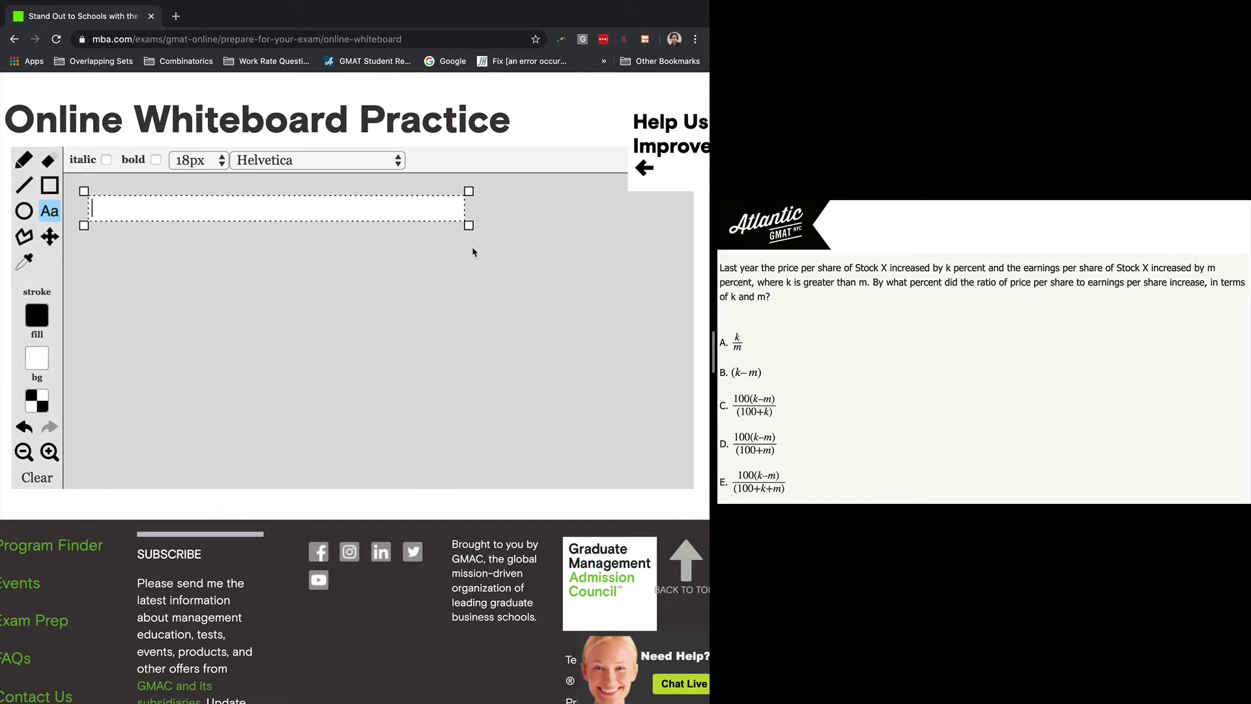
pyautogui.press('Return')
pyautogui.press('Return')
pyautogui.write('p')
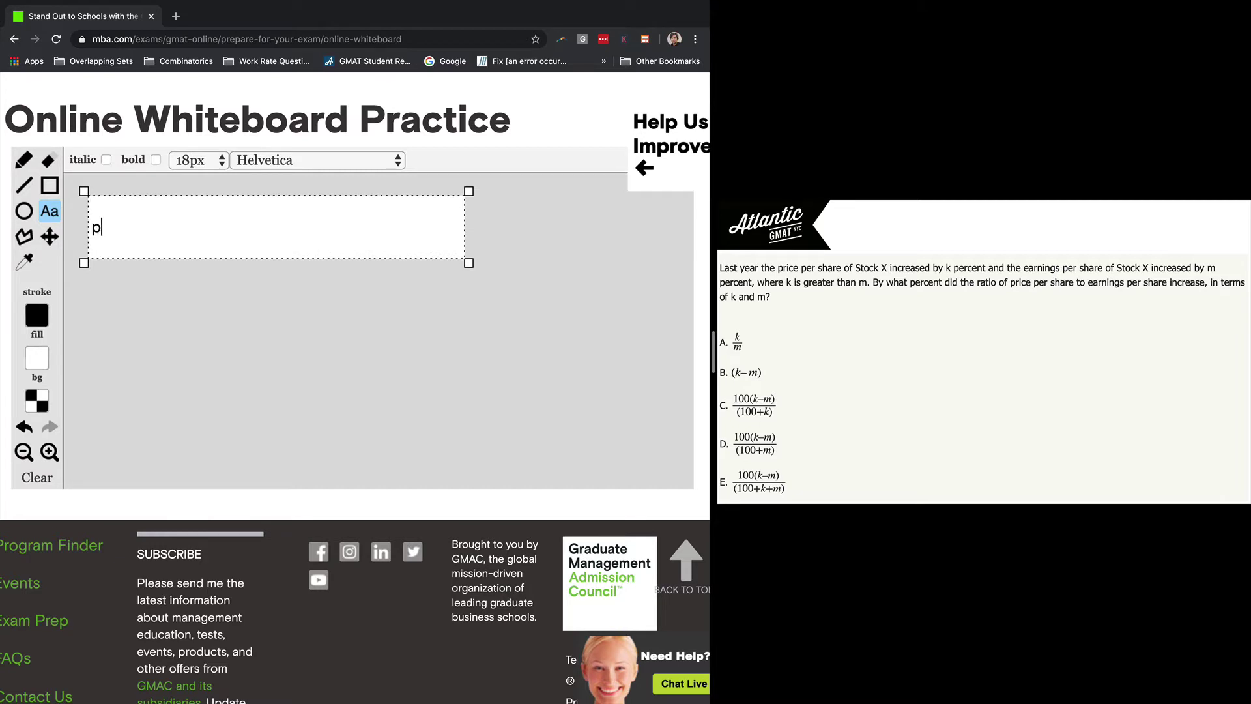
pyautogui.write('/e/p/e')
pyautogui.press('BackSpace')
pyautogui.press('BackSpace')
pyautogui.press('BackSpace')
pyautogui.press('BackSpace')
pyautogui.press('BackSpace')
pyautogui.press('BackSpace')
pyautogui.press('BackSpace')
pyautogui.press('Return')
pyautogui.press('Return')
pyautogui.press('Return')
pyautogui.press('Return')
pyautogui.press('Return')
pyautogui.press('Return')
pyautogui.press('Return')
pyautogui.press('Return')
pyautogui.press('Return')
pyautogui.press('Return')
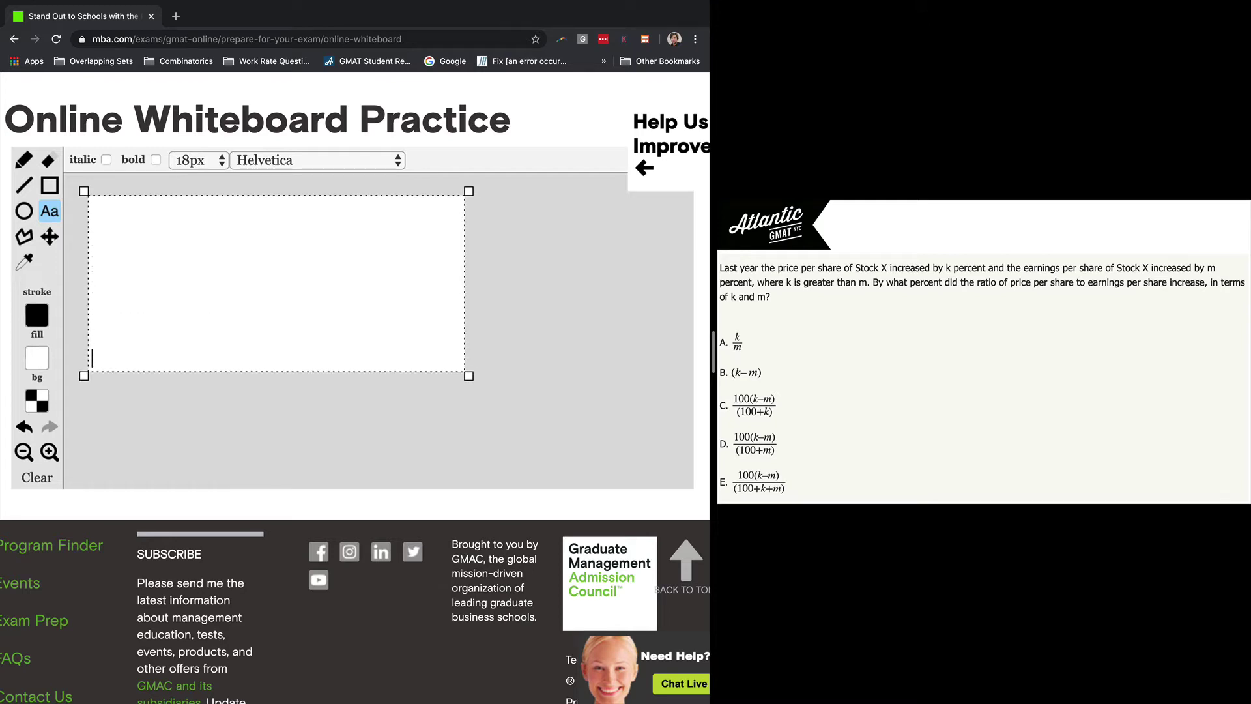
pyautogui.press('Return')
pyautogui.press('Return')
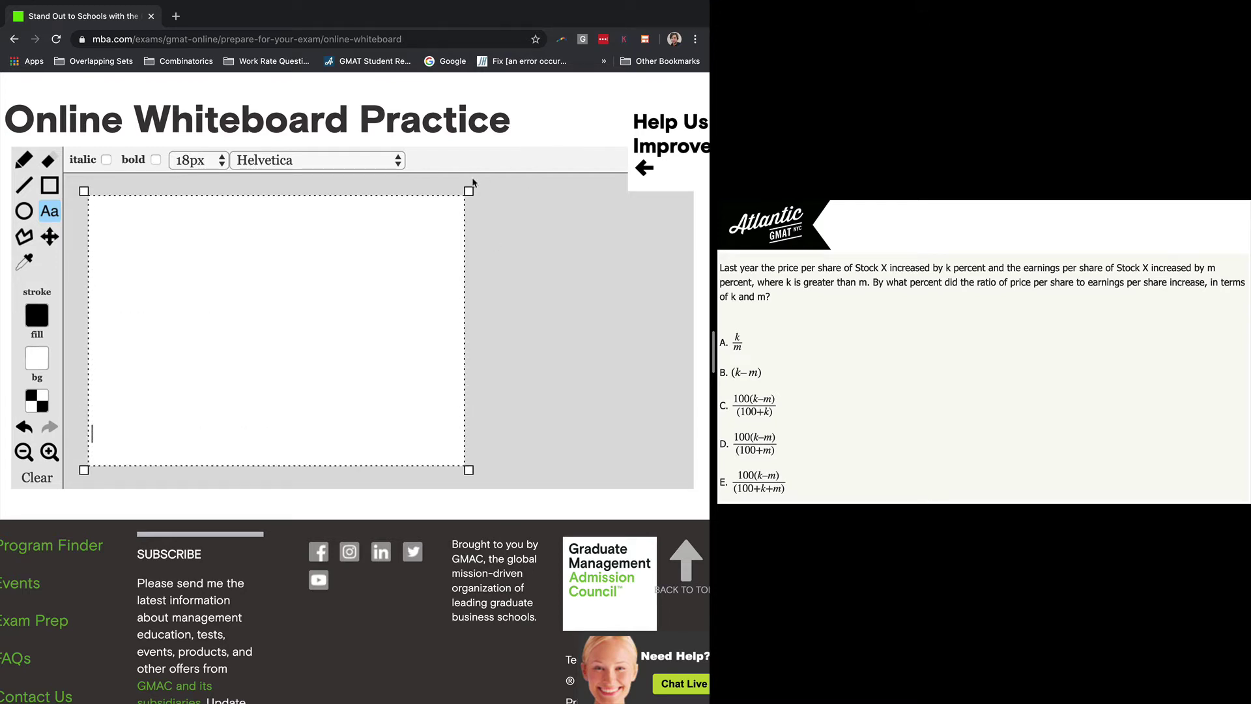
pyautogui.moveTo(469, 191); pyautogui.dragTo(652, 187)
pyautogui.click(255, 210)
# - Write '(New Ratio/Old Ratio - 1)100' on the text box's first line
pyautogui.click(209, 208)
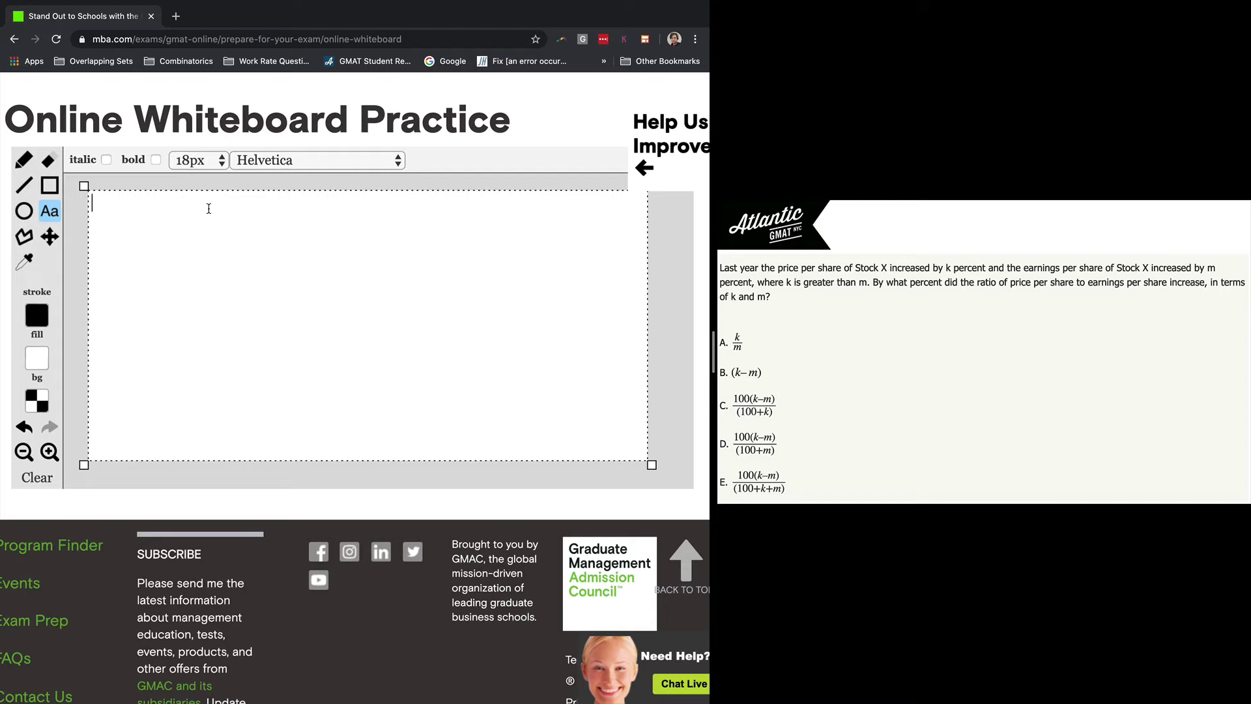
pyautogui.write('New Ratio/Old Ratio')
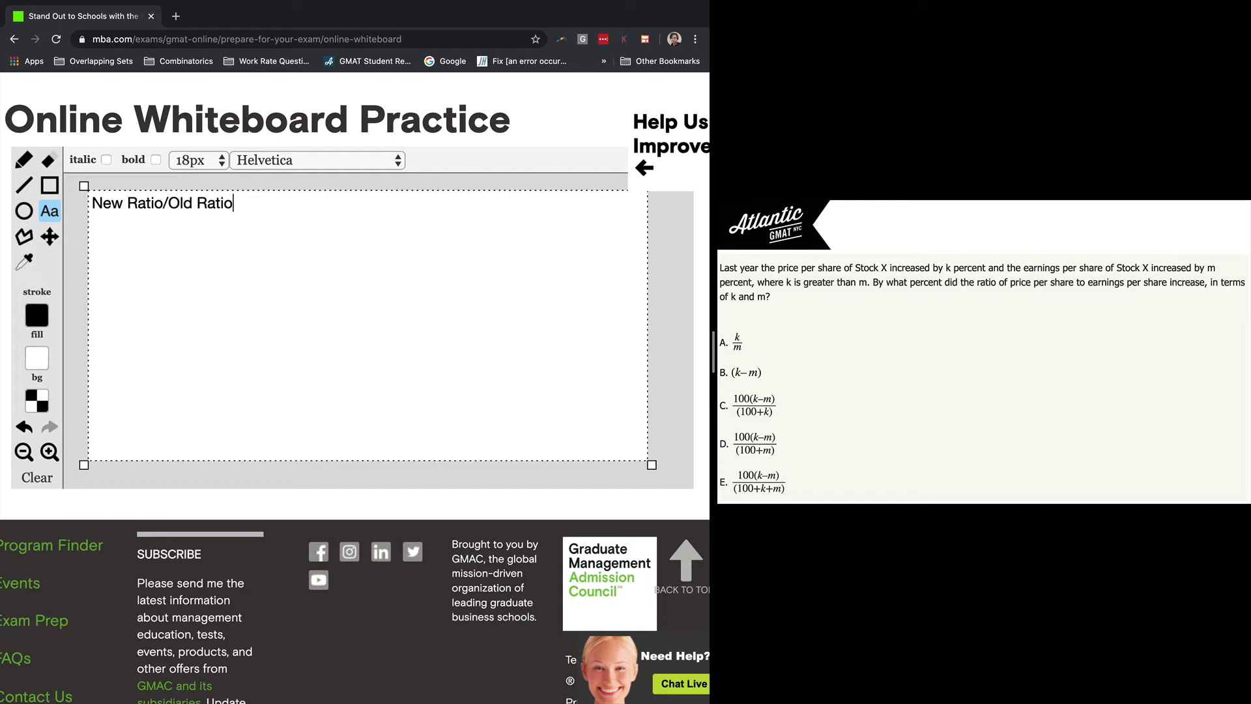
pyautogui.write(' - 10')
pyautogui.press('BackSpace')
pyautogui.write(')')
pyautogui.click(93, 203)
pyautogui.write('(')
pyautogui.click(306, 207)
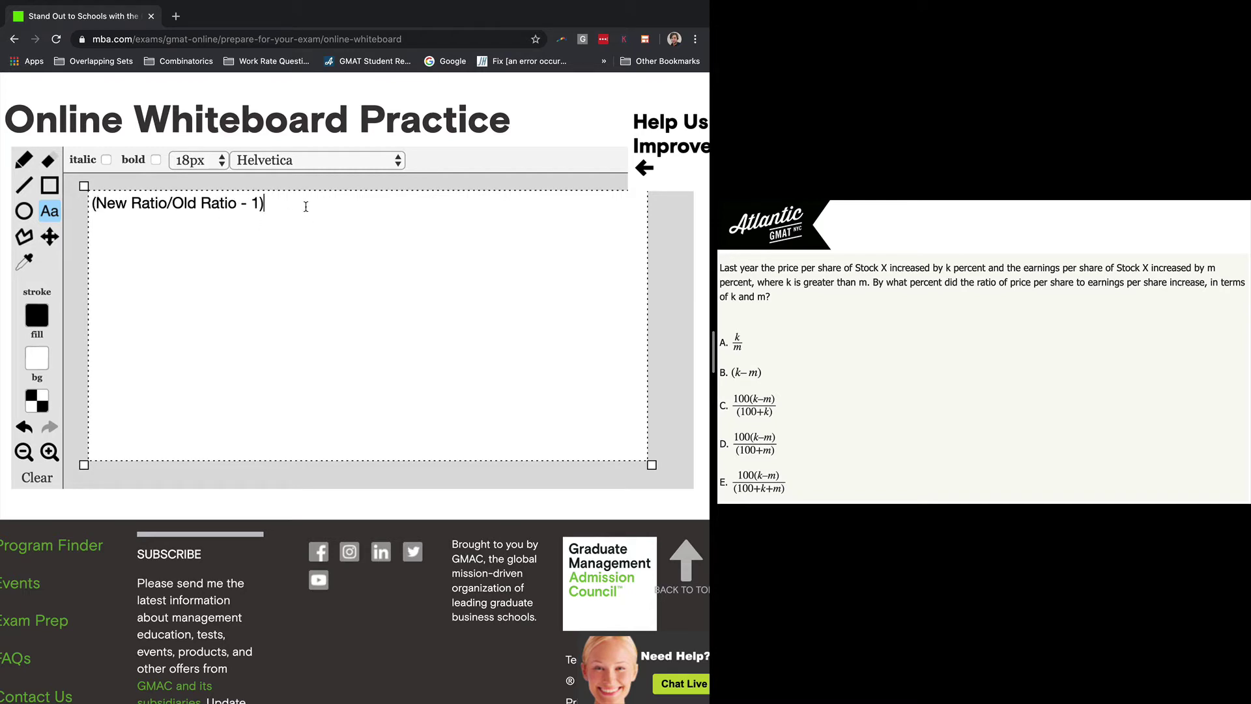
pyautogui.write('100')
# - Add the line 'n - o/o' below the percent-change formula
pyautogui.press('Return')
pyautogui.write('n ')
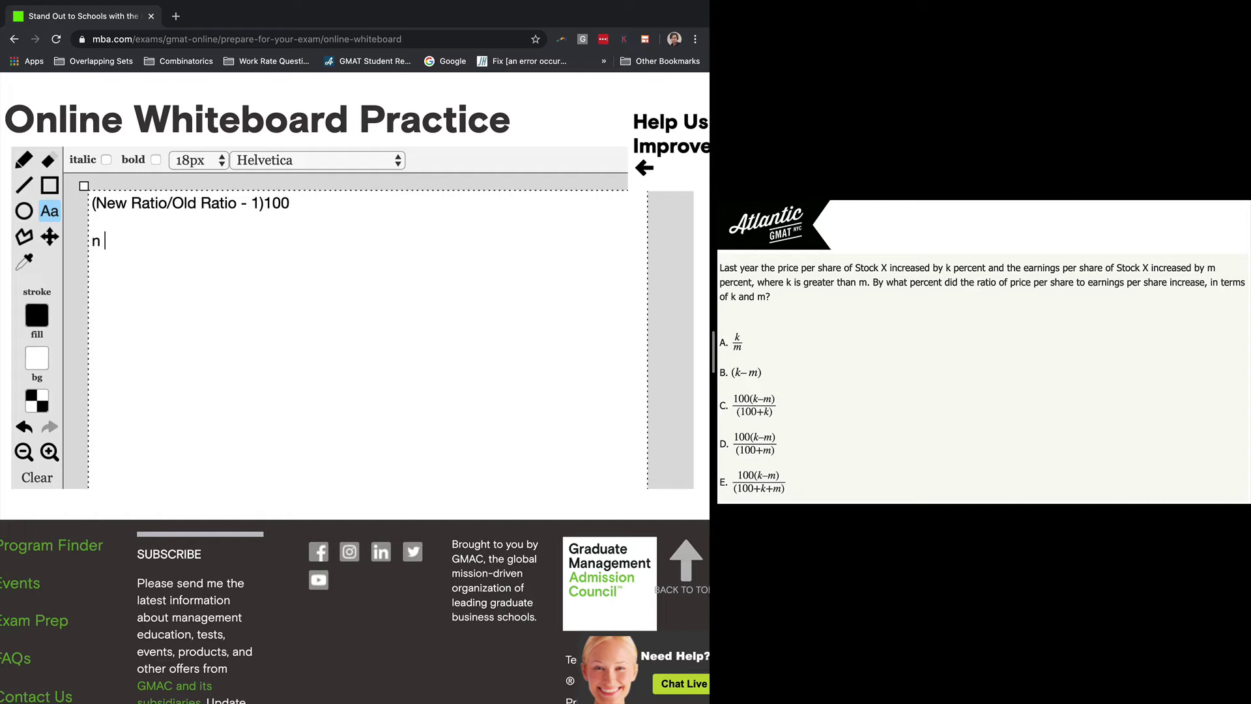
pyautogui.write('- o/o')
pyautogui.moveTo(311, 204); pyautogui.dragTo(76, 207)
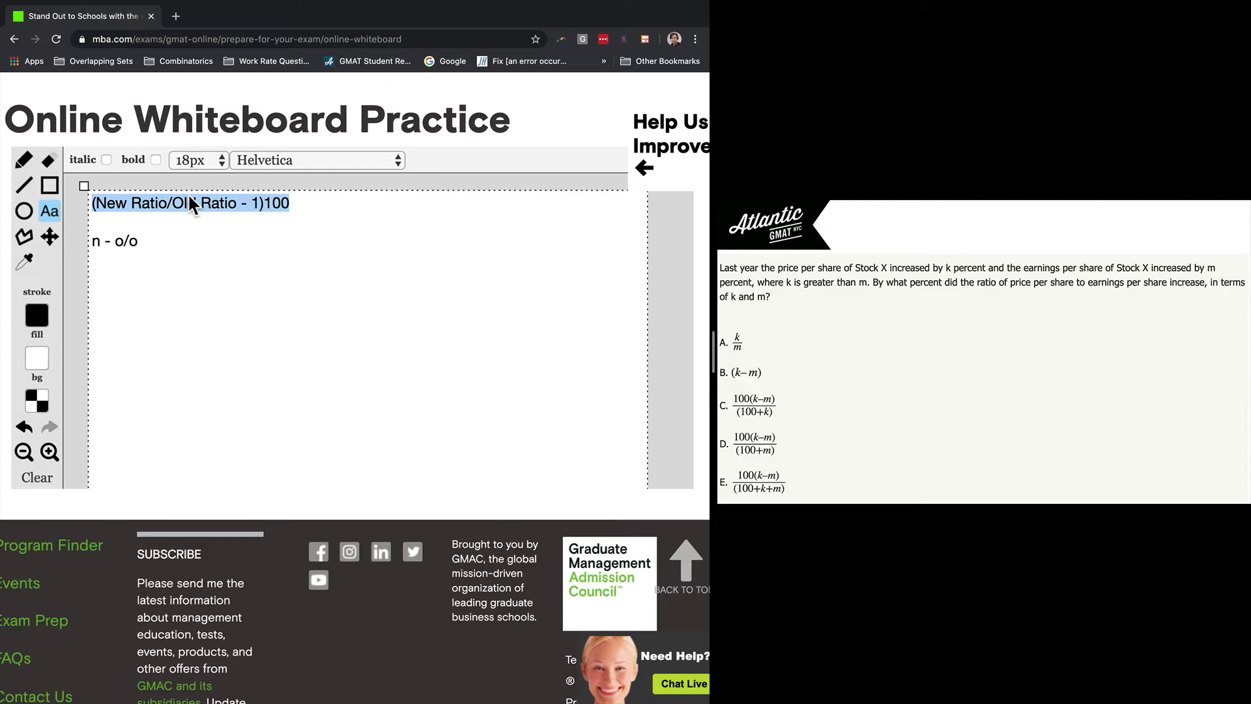
pyautogui.click(149, 243)
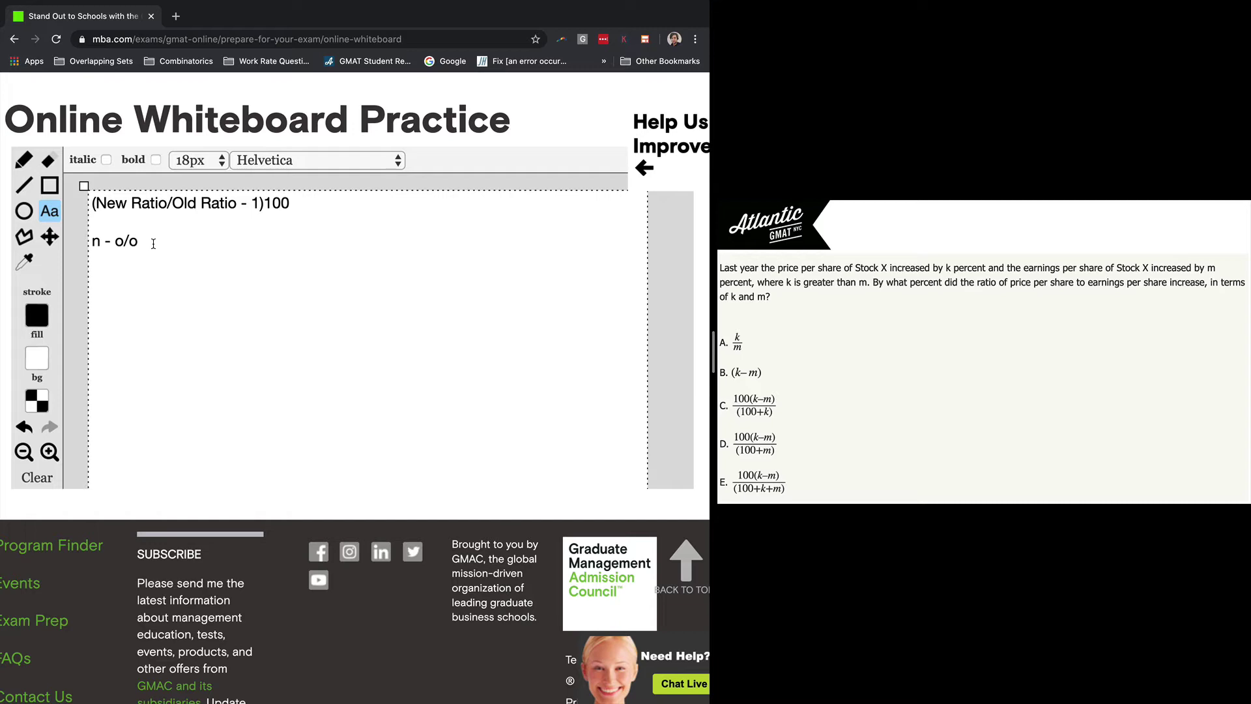
pyautogui.click(312, 207)
# - Change the second line to 'k > m' and leave a blank line beneath it
pyautogui.click(138, 241)
pyautogui.press('BackSpace')
pyautogui.press('BackSpace')
pyautogui.press('BackSpace')
pyautogui.press('BackSpace')
pyautogui.press('BackSpace')
pyautogui.press('BackSpace')
pyautogui.press('BackSpace')
pyautogui.write('k >m')
pyautogui.press('Left')
pyautogui.press('Return')
pyautogui.press('Return')
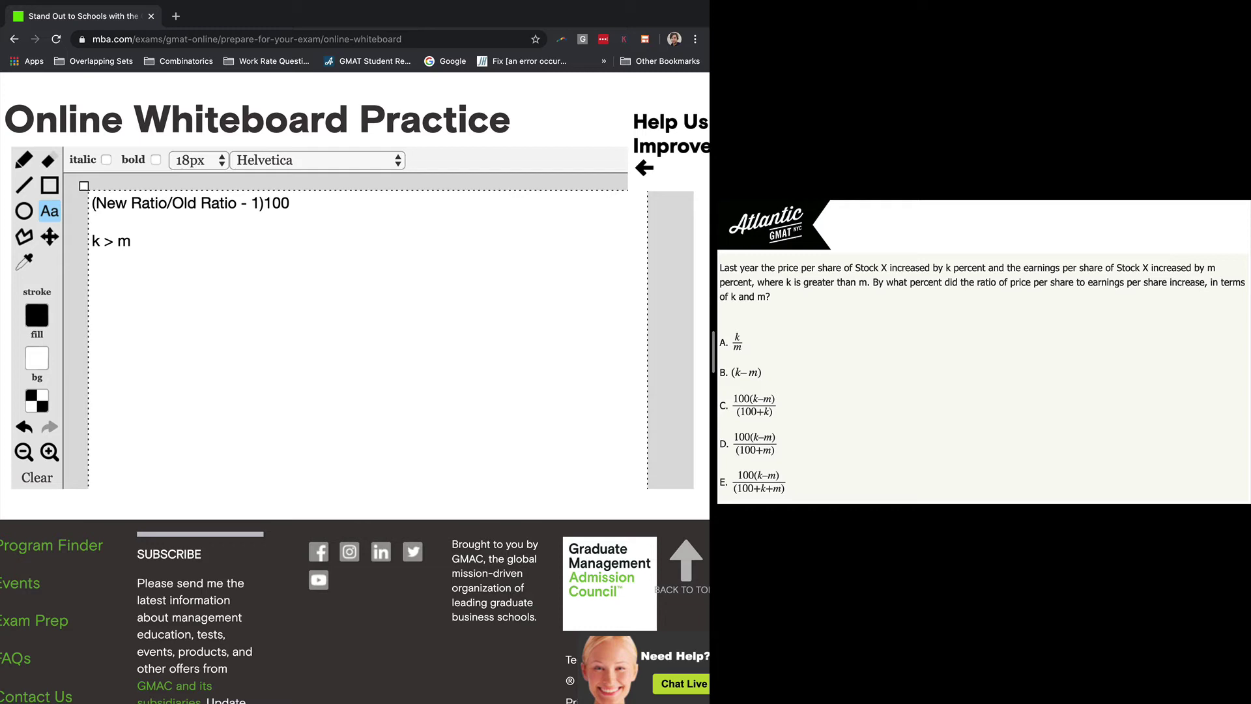
# - List the labels Old, P, E and New, P, E on separate lines
pyautogui.write('Old')
pyautogui.press('Return')
pyautogui.write('P')
pyautogui.press('Return')
pyautogui.write('E')
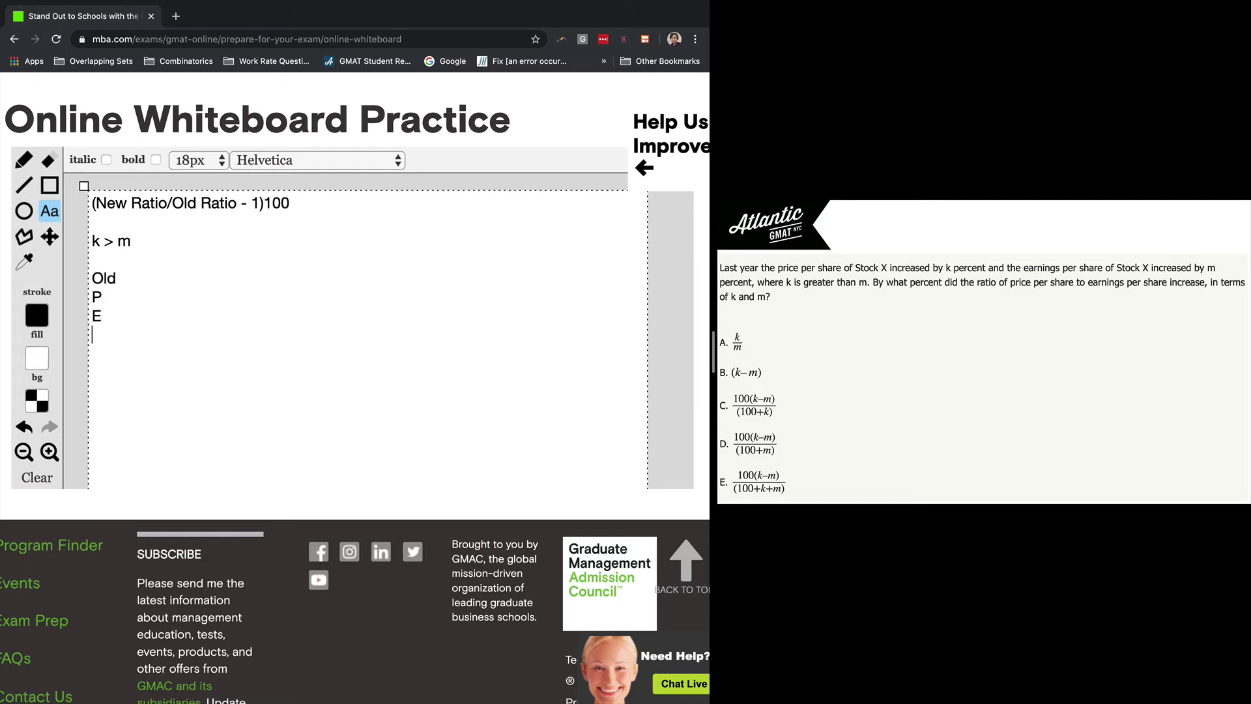
pyautogui.press('Return')
pyautogui.press('Return')
pyautogui.write('New')
pyautogui.press('Return')
pyautogui.write('P')
pyautogui.press('Return')
pyautogui.write('E')
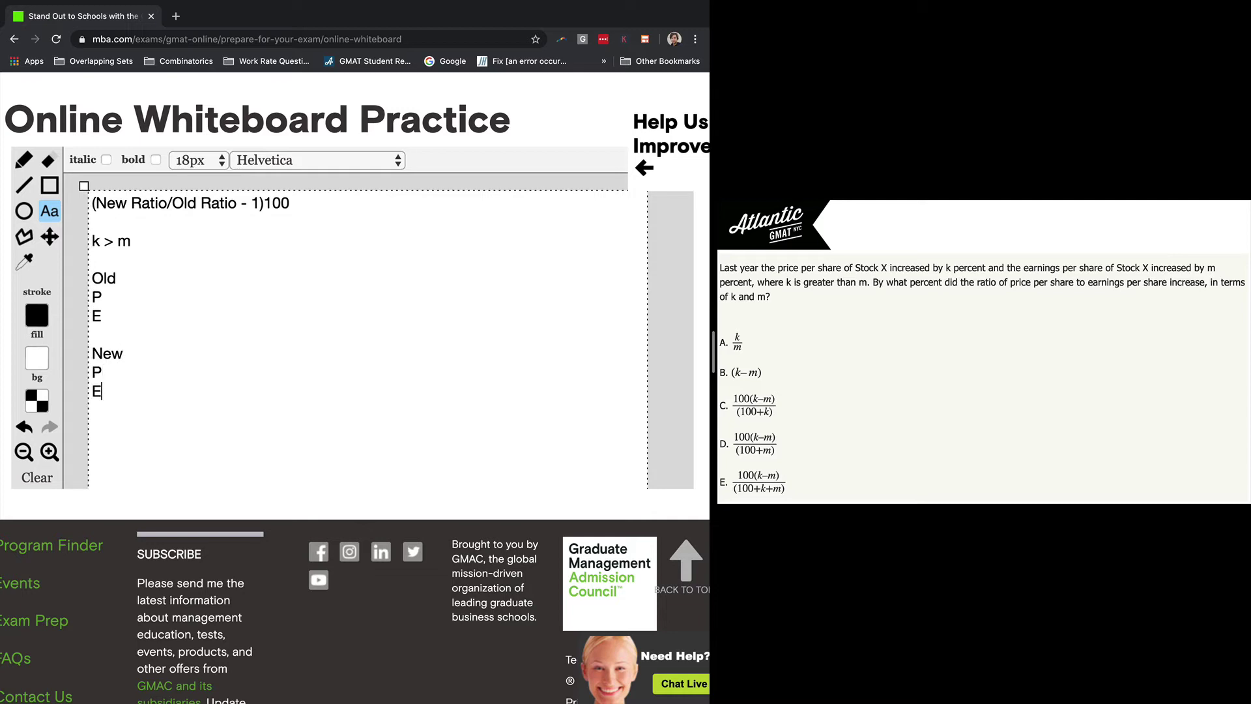
# - Add K and M labels on lines below the last E
pyautogui.click(141, 298)
pyautogui.press('Down')
pyautogui.press('Down')
pyautogui.press('Down')
pyautogui.press('Down')
pyautogui.press('Down')
pyautogui.press('Return')
pyautogui.press('Return')
pyautogui.write('K')
pyautogui.press('Return')
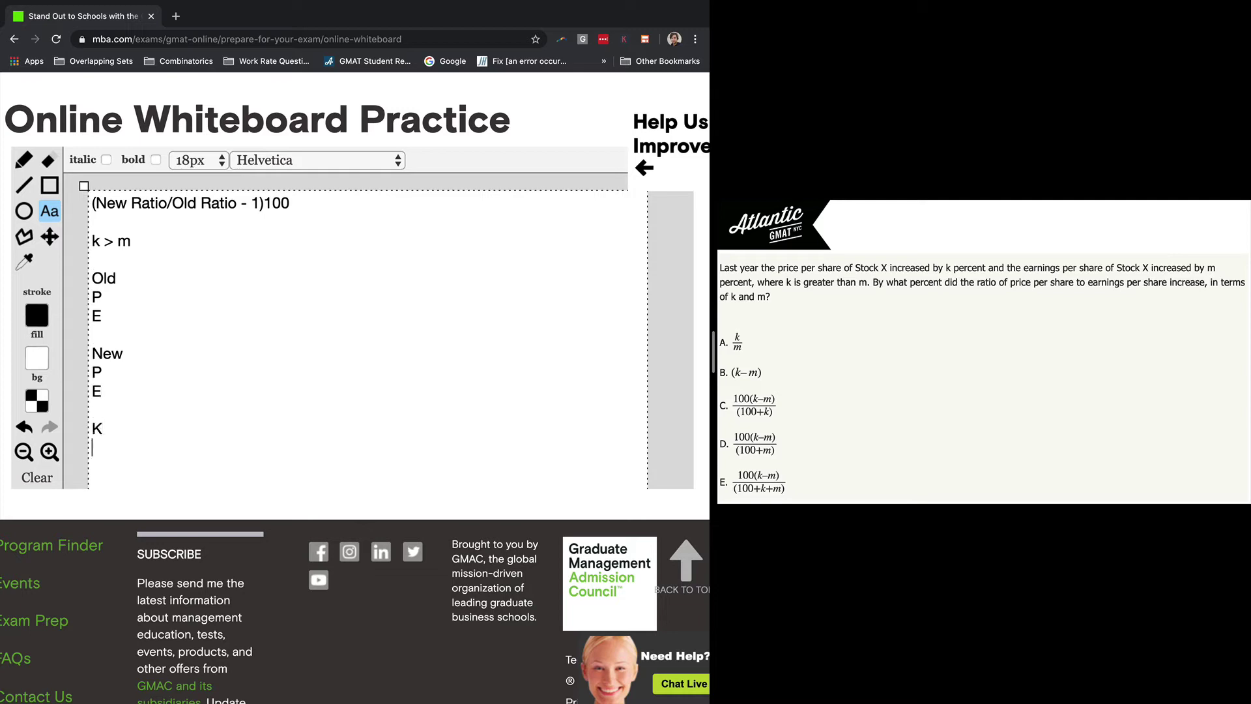
pyautogui.write('M')
# - Fill in Old P 100, E 100, K 10, M 5, New P 110, E 105, and commit the notes
pyautogui.click(116, 293)
pyautogui.write('100')
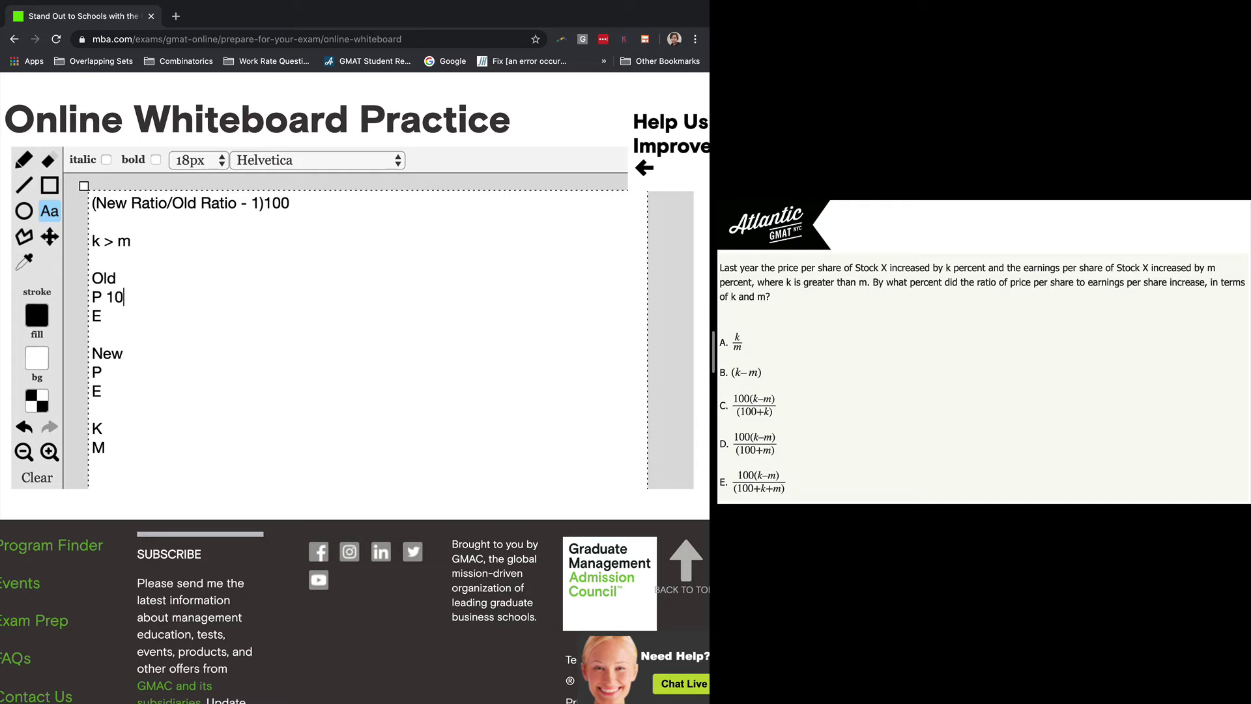
pyautogui.click(103, 316)
pyautogui.write('100')
pyautogui.press('Down')
pyautogui.press('Down')
pyautogui.press('Down')
pyautogui.press('Down')
pyautogui.press('Down')
pyautogui.press('Down')
pyautogui.write('10')
pyautogui.press('Down')
pyautogui.write('5')
pyautogui.click(117, 370)
pyautogui.write('110 E 105')
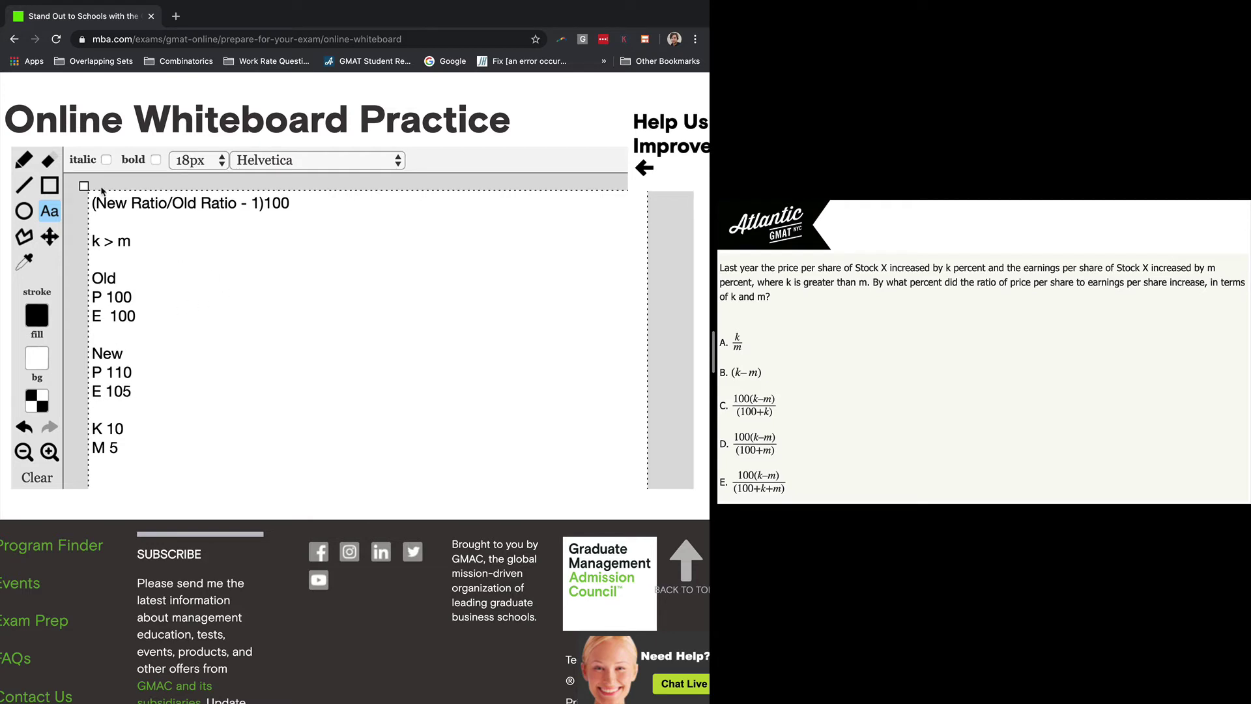
pyautogui.click(666, 259)
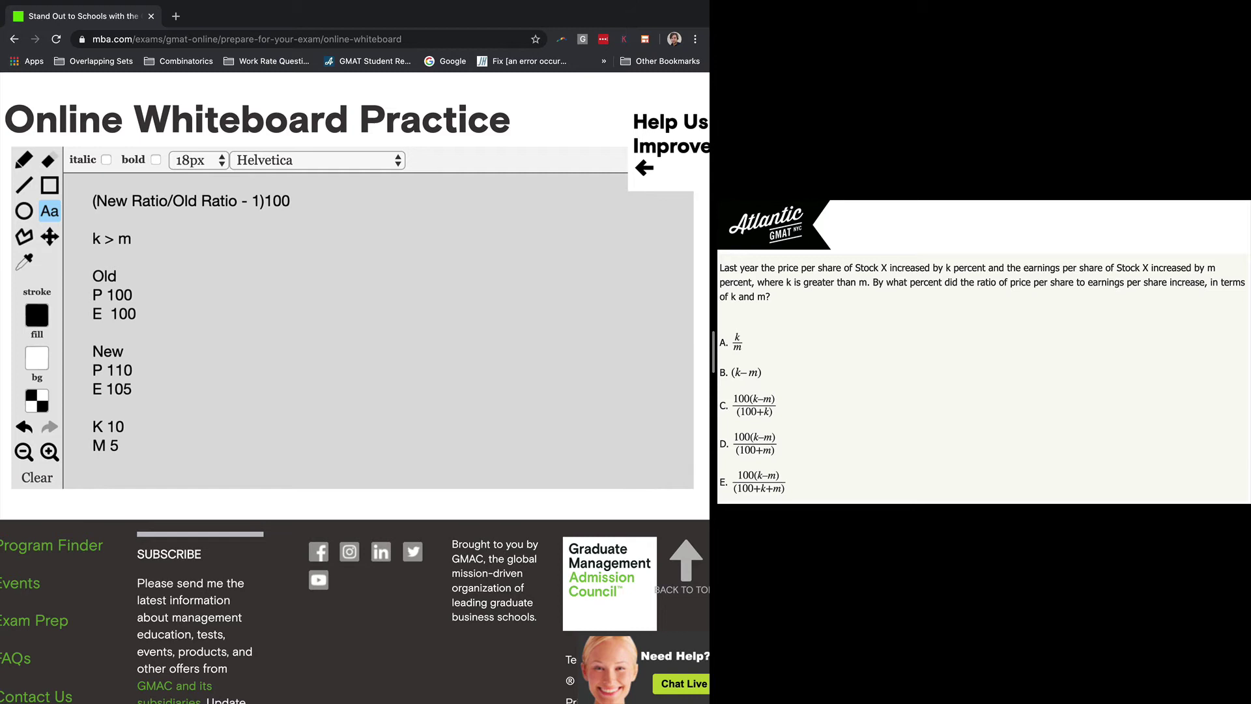
pyautogui.click(161, 230)
# - Write '(110/105/100/100 - 1)100' in a widened new note beside the values
pyautogui.moveTo(182, 252); pyautogui.dragTo(670, 250)
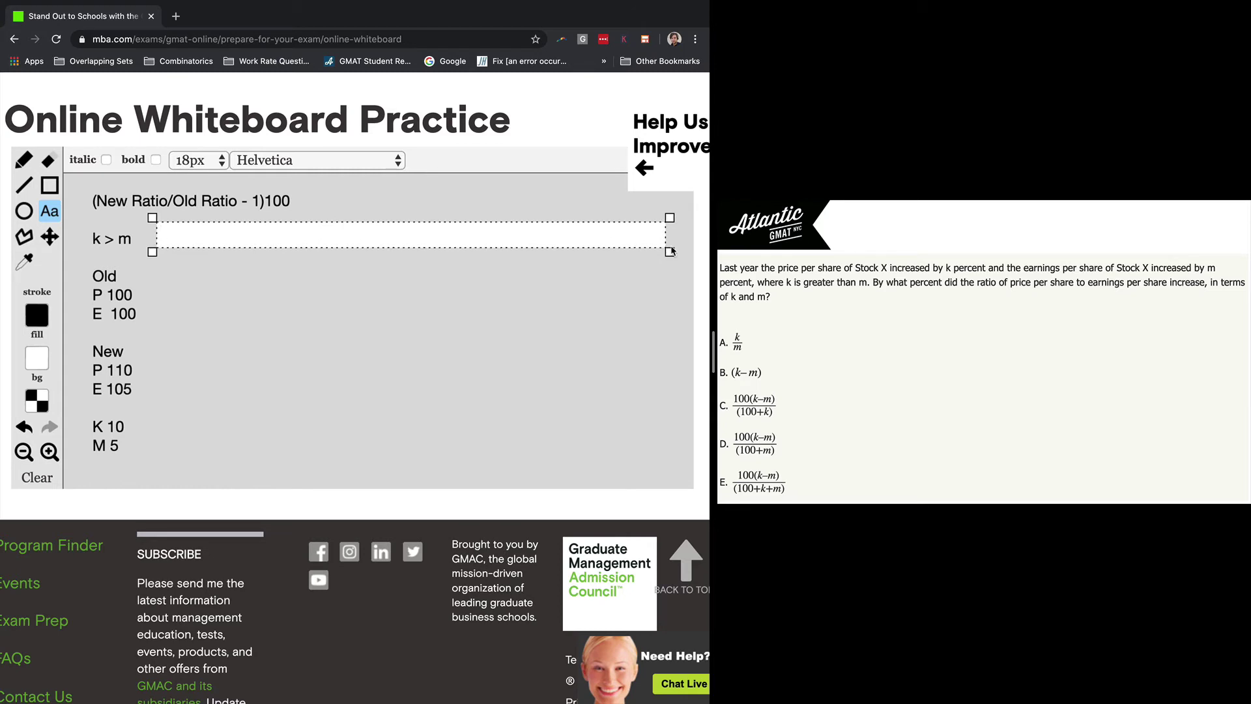
pyautogui.press('Return')
pyautogui.press('Return')
pyautogui.press('Return')
pyautogui.press('Return')
pyautogui.press('Return')
pyautogui.press('Return')
pyautogui.press('Return')
pyautogui.press('Return')
pyautogui.press('Return')
pyautogui.press('Return')
pyautogui.press('Return')
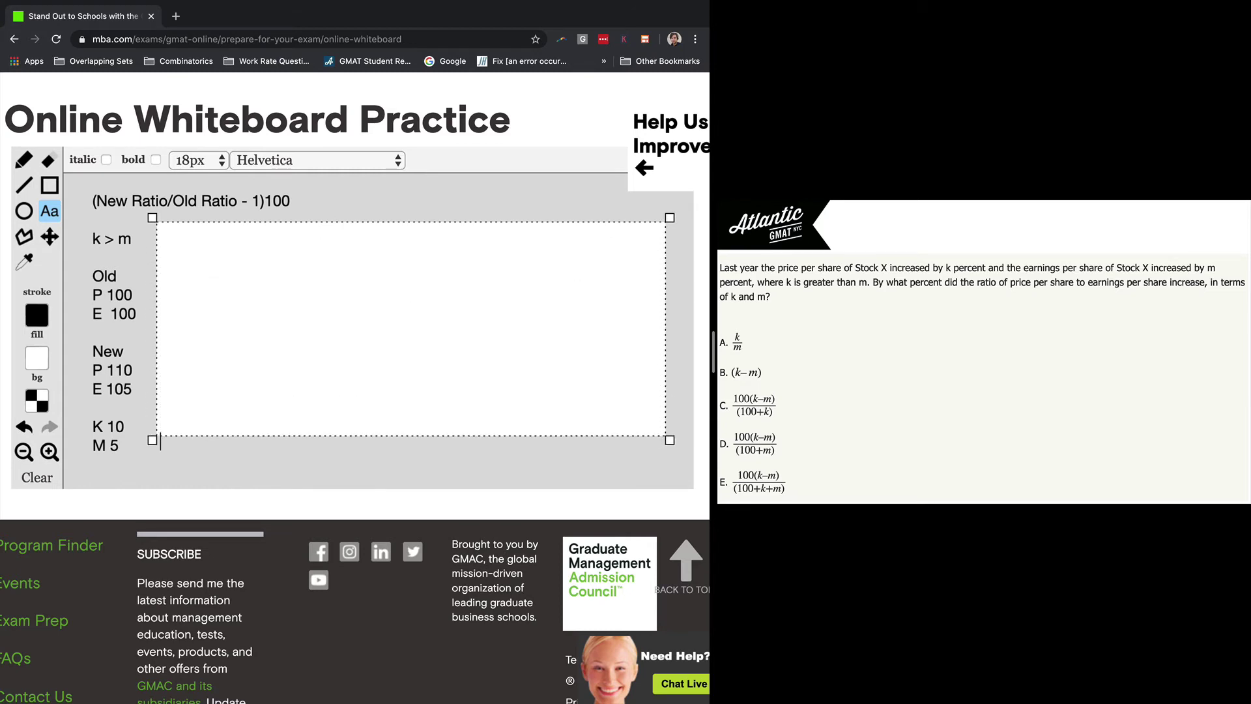
pyautogui.click(260, 235)
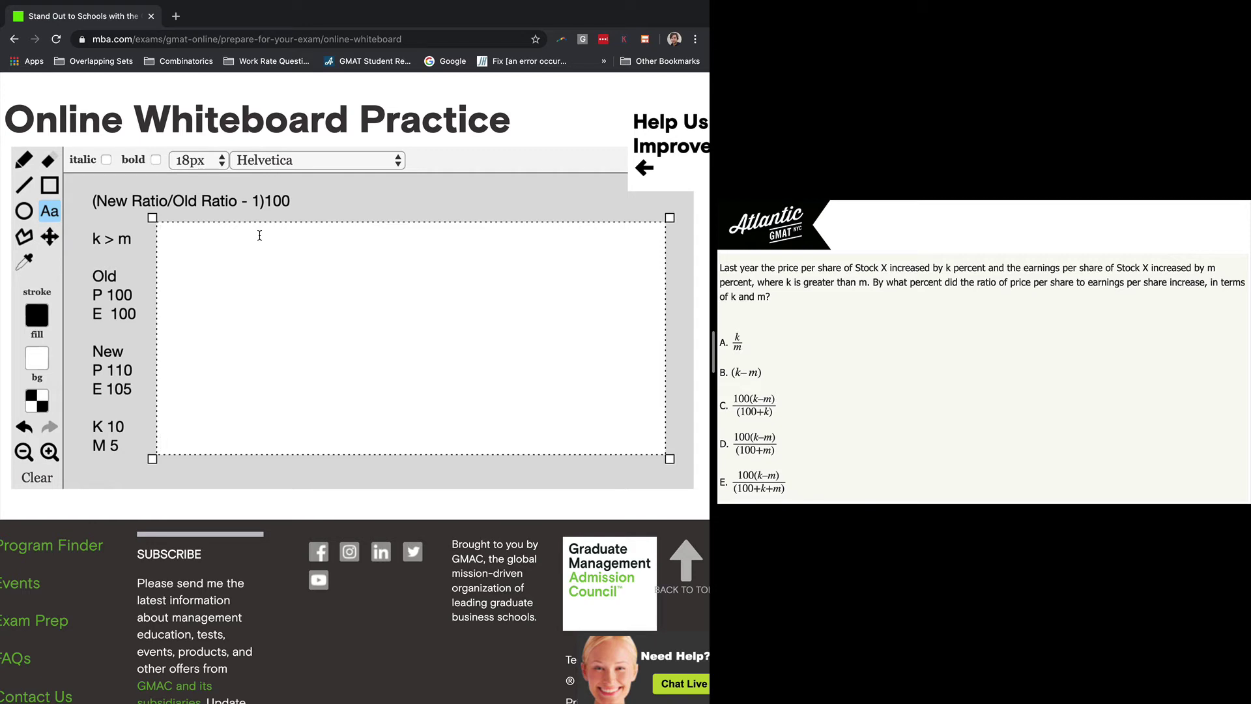
pyautogui.write('110/105/100/100 - 1)')
pyautogui.click(159, 235)
pyautogui.write('(')
pyautogui.click(332, 231)
pyautogui.write('100')
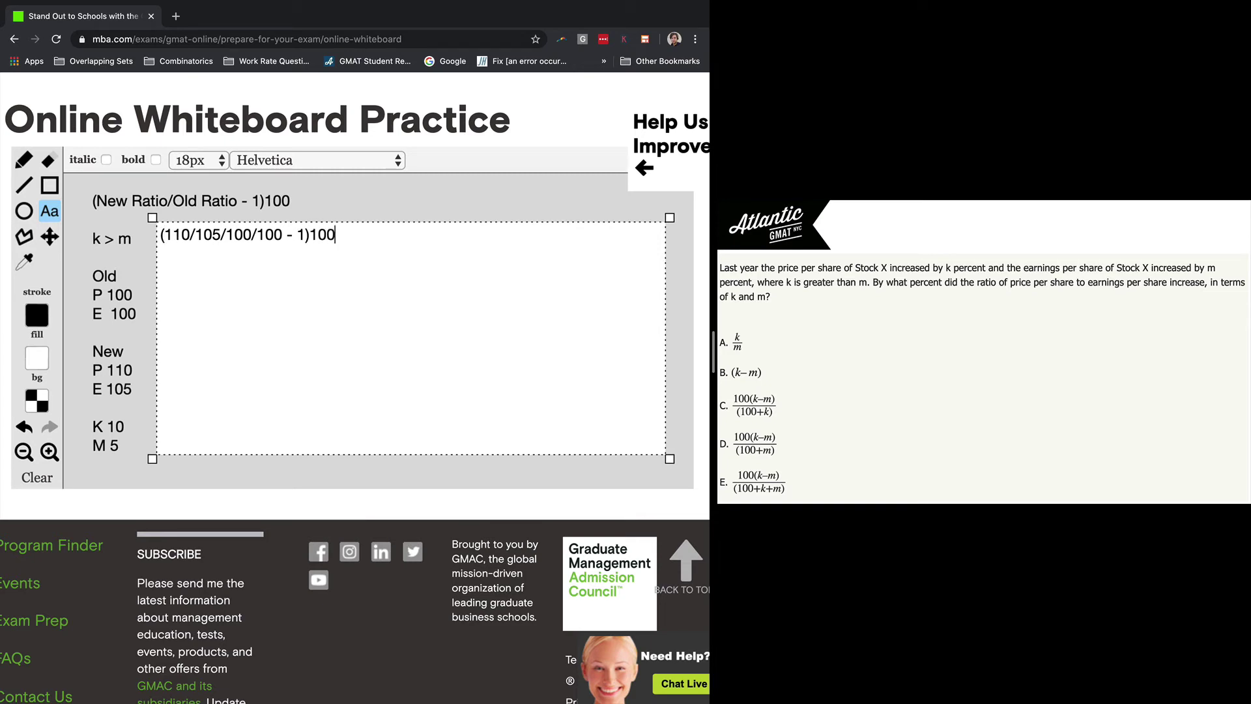
pyautogui.press('Return')
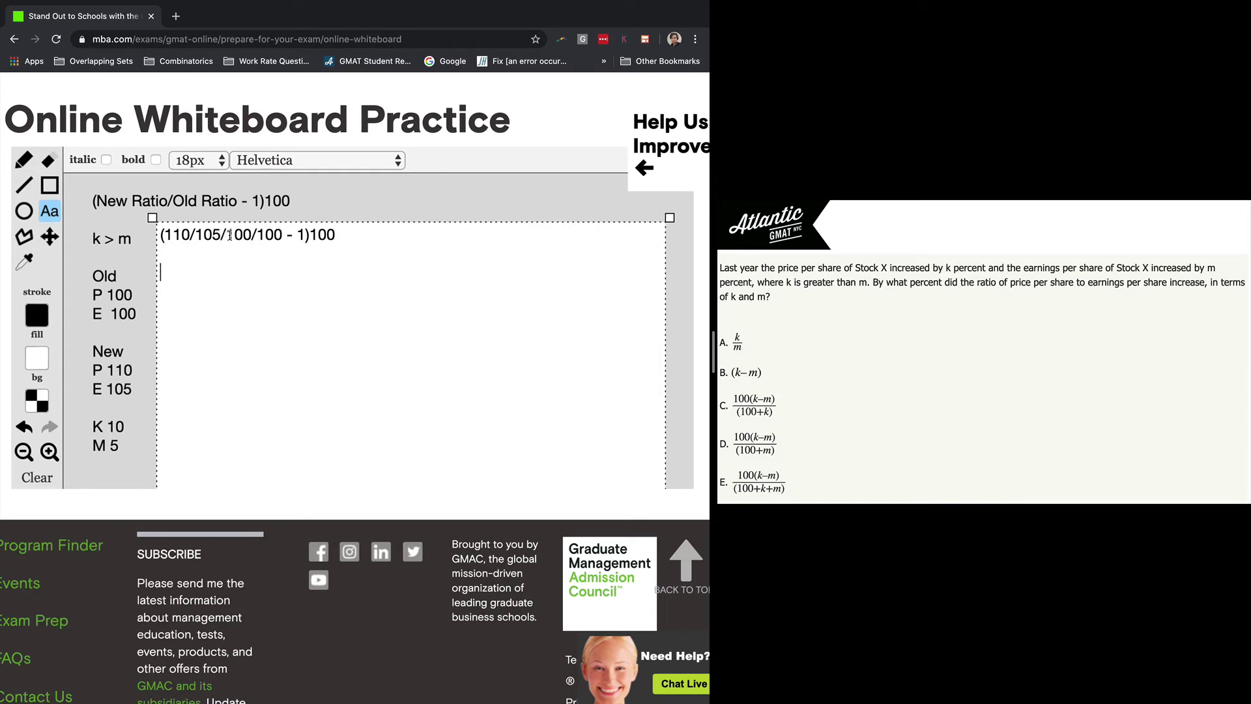
# - Add '22/21 - 21/21 = 1/21' and '100/21' below the expression and commit the note
pyautogui.click(227, 234)
pyautogui.click(348, 233)
pyautogui.press('Return')
pyautogui.write('22/21')
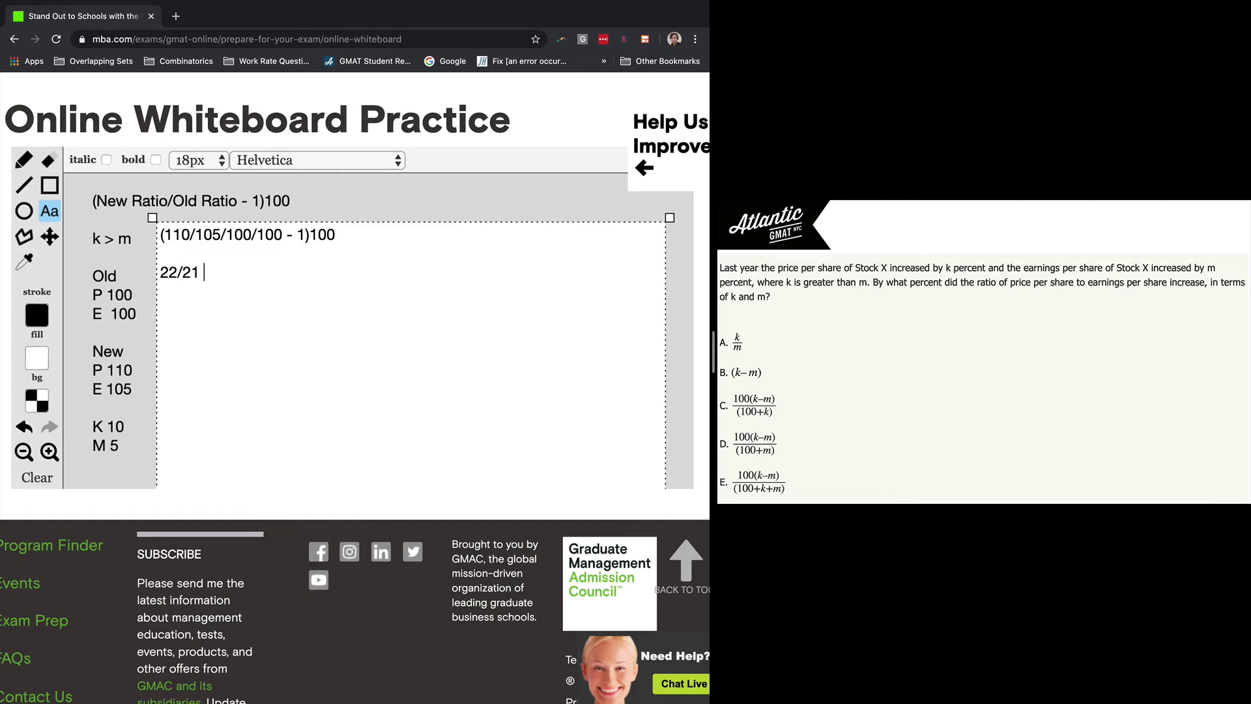
pyautogui.write(' -')
pyautogui.write('1')
pyautogui.press('BackSpace')
pyautogui.write('21/21')
pyautogui.write('=')
pyautogui.write(' 1')
pyautogui.write('/21')
pyautogui.press('Return')
pyautogui.press('Return')
pyautogui.write('100')
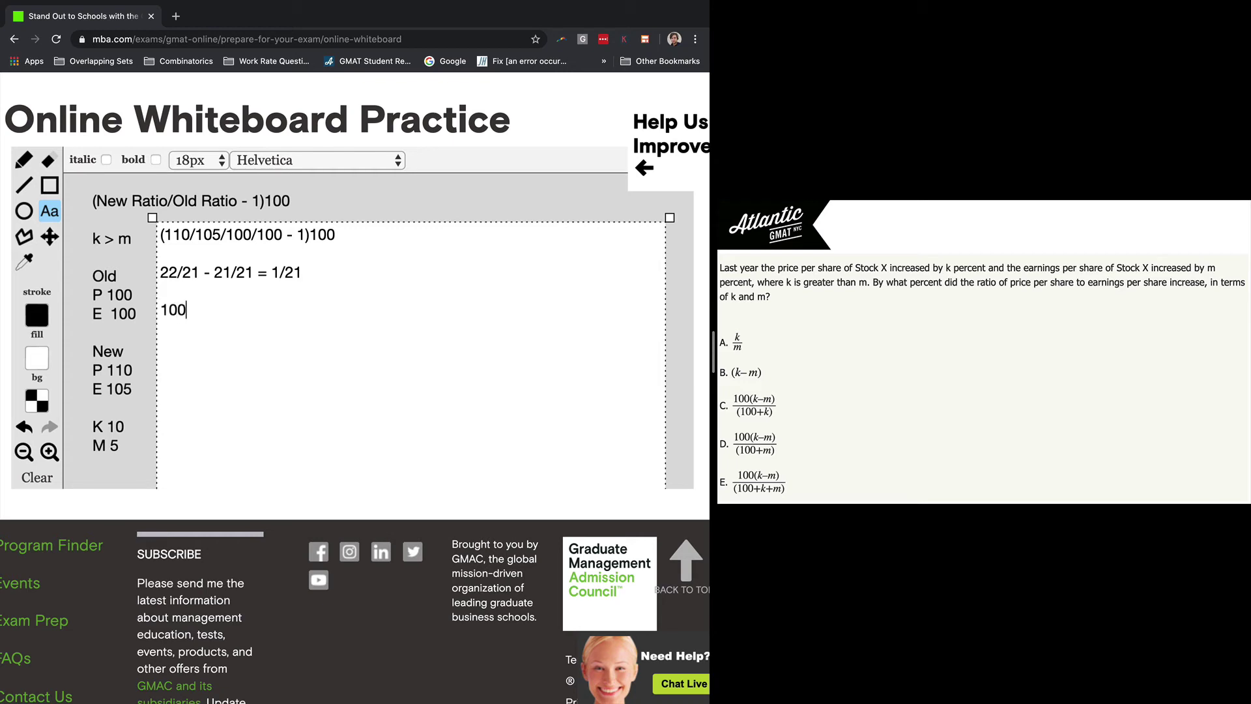
pyautogui.write('/21')
pyautogui.click(678, 294)
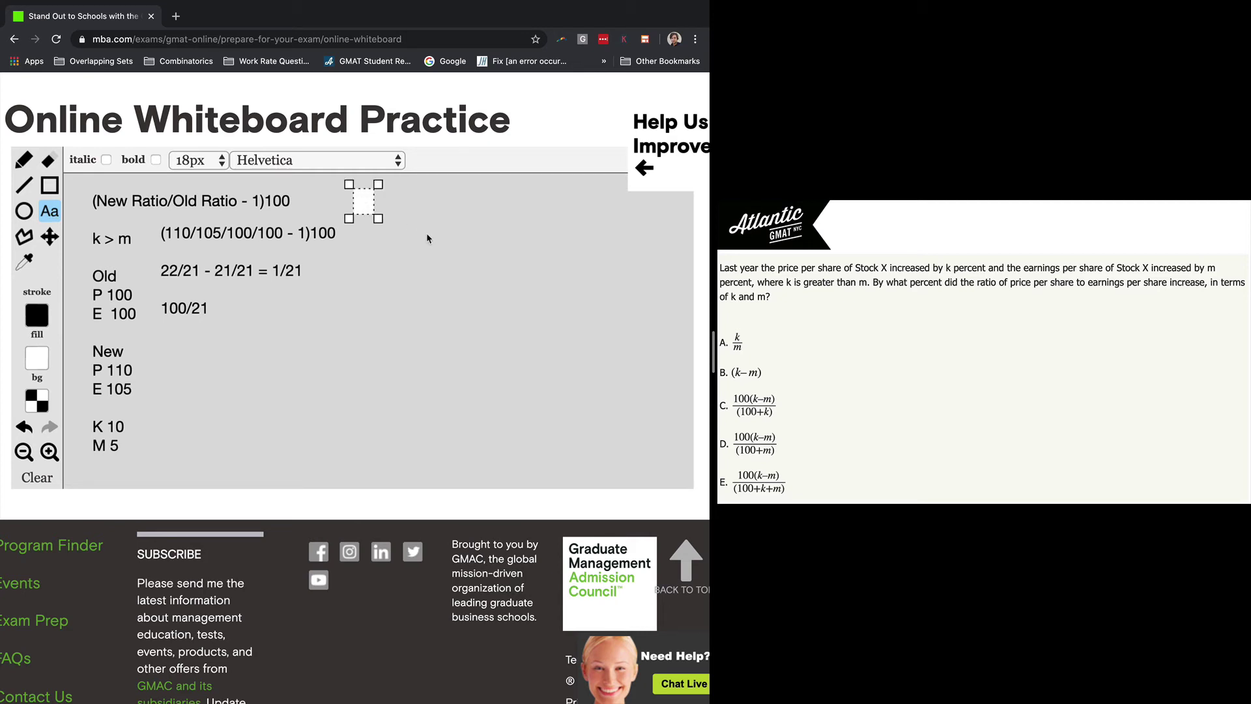
# - Create a wide note at the top right reading '21 = 7*3'
pyautogui.moveTo(378, 218); pyautogui.dragTo(658, 261)
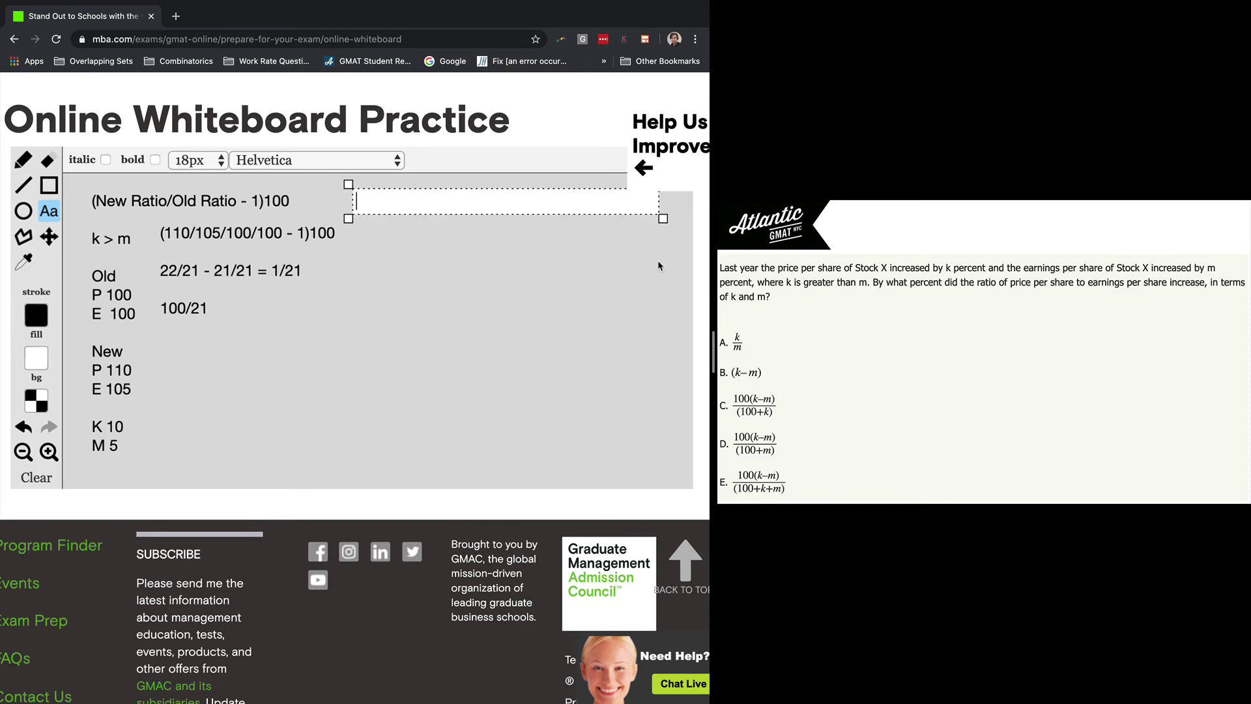
pyautogui.press('Return')
pyautogui.press('Return')
pyautogui.press('Return')
pyautogui.press('Return')
pyautogui.press('Return')
pyautogui.press('Return')
pyautogui.press('Return')
pyautogui.press('Return')
pyautogui.press('Return')
pyautogui.press('Return')
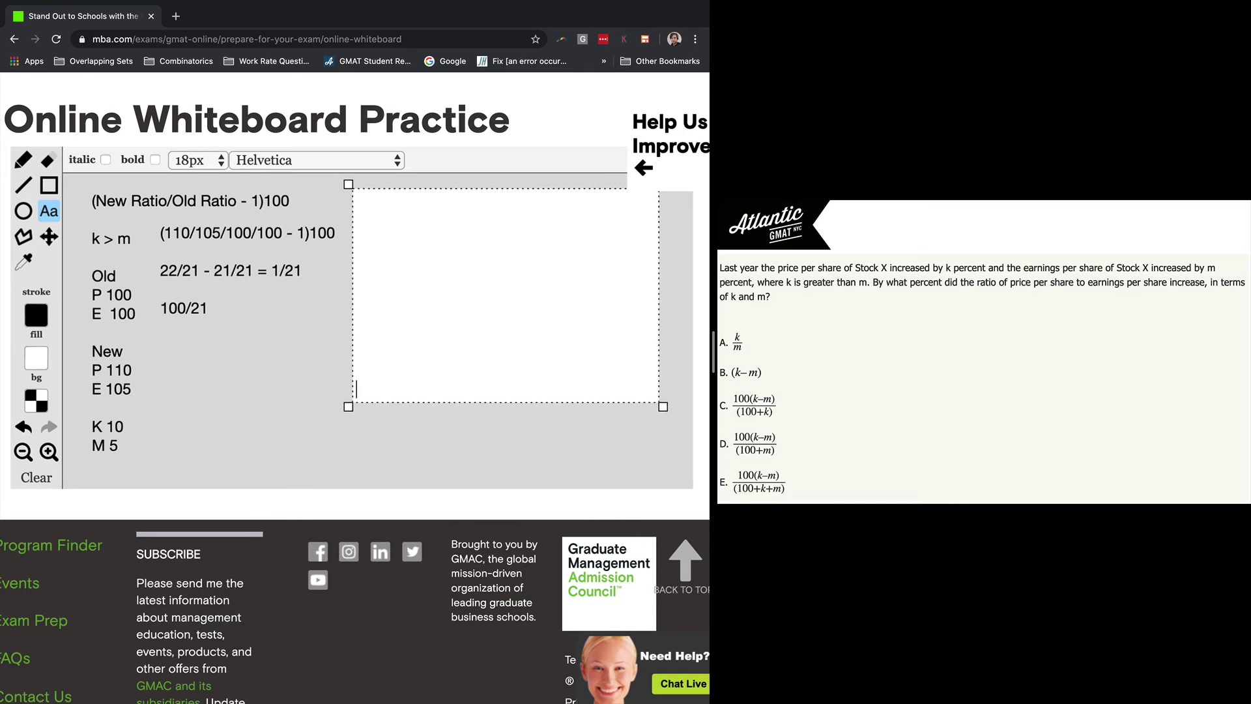
pyautogui.press('Return')
pyautogui.press('Return')
pyautogui.press('Return')
pyautogui.press('Up')
pyautogui.press('Up')
pyautogui.press('Up')
pyautogui.press('Up')
pyautogui.press('Up')
pyautogui.press('Up')
pyautogui.press('Up')
pyautogui.press('Up')
pyautogui.press('Up')
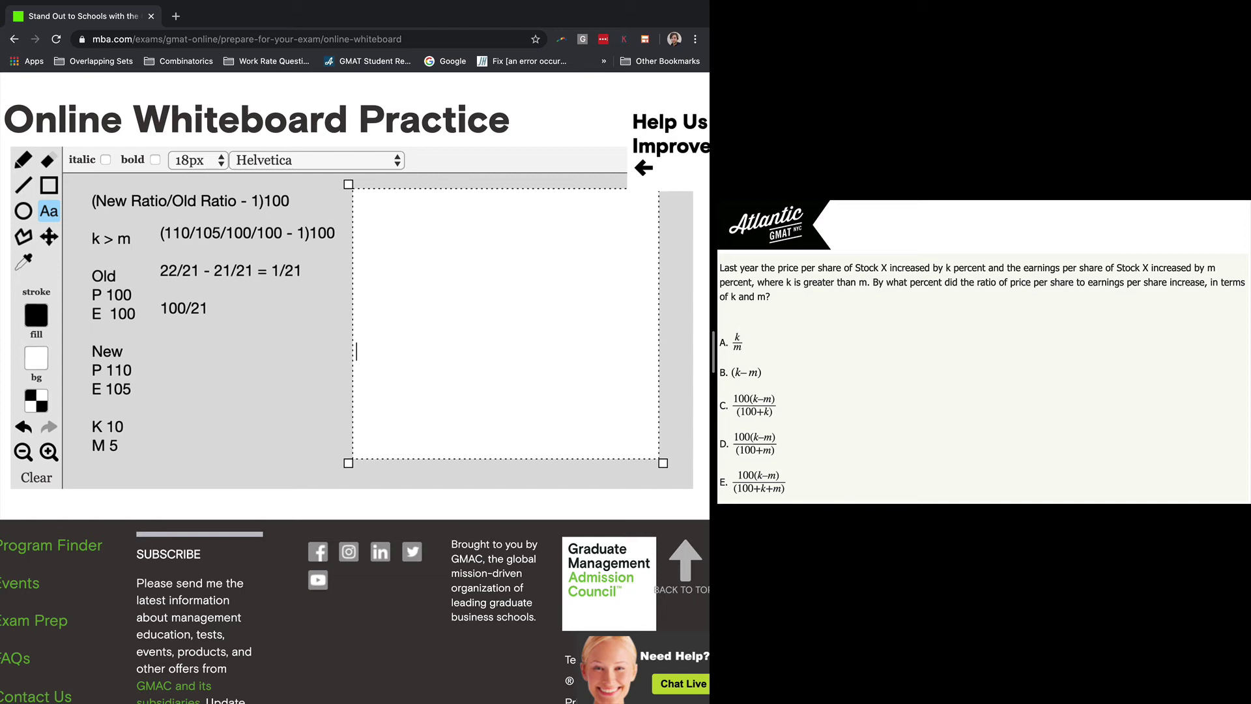
pyautogui.press('Up')
pyautogui.write('21 = 7*3')
# - List answer labels A. through E. on lines beneath it
pyautogui.press('Return')
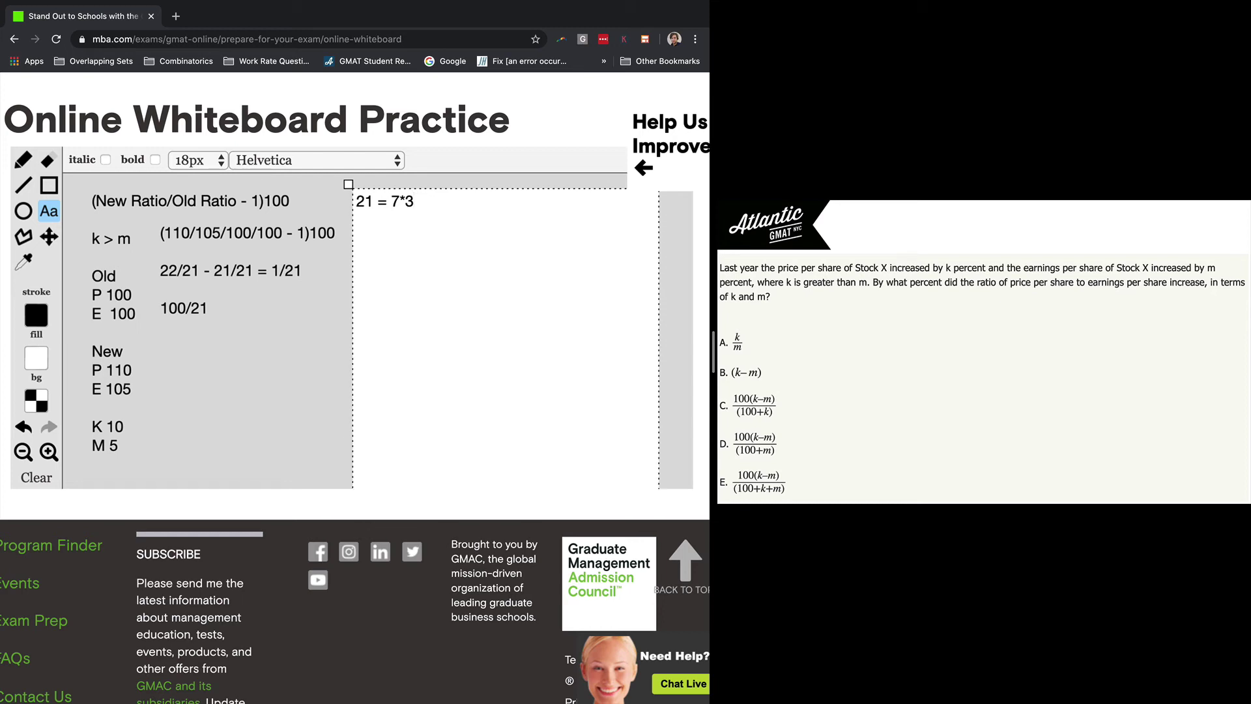
pyautogui.write('A. ')
pyautogui.write('B.')
pyautogui.press('Return')
pyautogui.write('C.')
pyautogui.press('Return')
pyautogui.write('D. ')
pyautogui.write('E.')
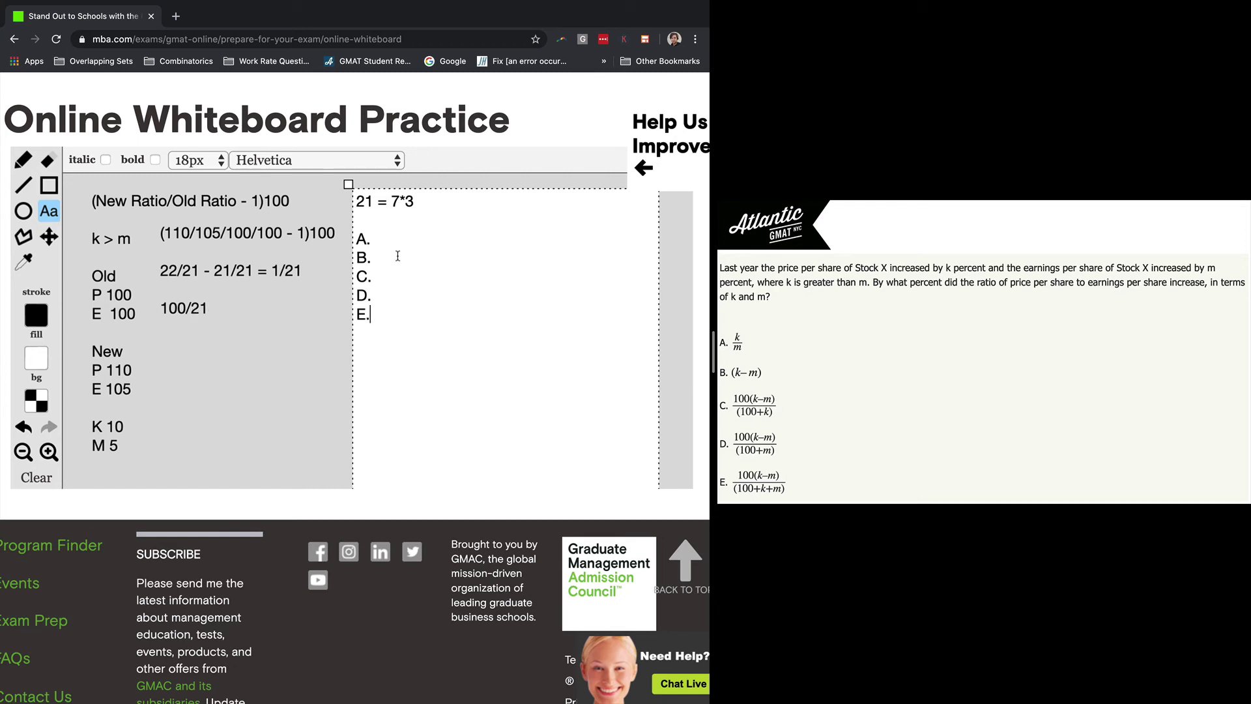
# - Record denominators 110, 105 and 115 beside choices C, D and E
pyautogui.click(391, 238)
pyautogui.click(385, 252)
pyautogui.click(385, 241)
pyautogui.click(383, 260)
pyautogui.click(378, 278)
pyautogui.write('110')
pyautogui.click(399, 291)
pyautogui.write('111')
pyautogui.press('BackSpace')
pyautogui.write('5')
pyautogui.click(407, 294)
pyautogui.click(292, 397)
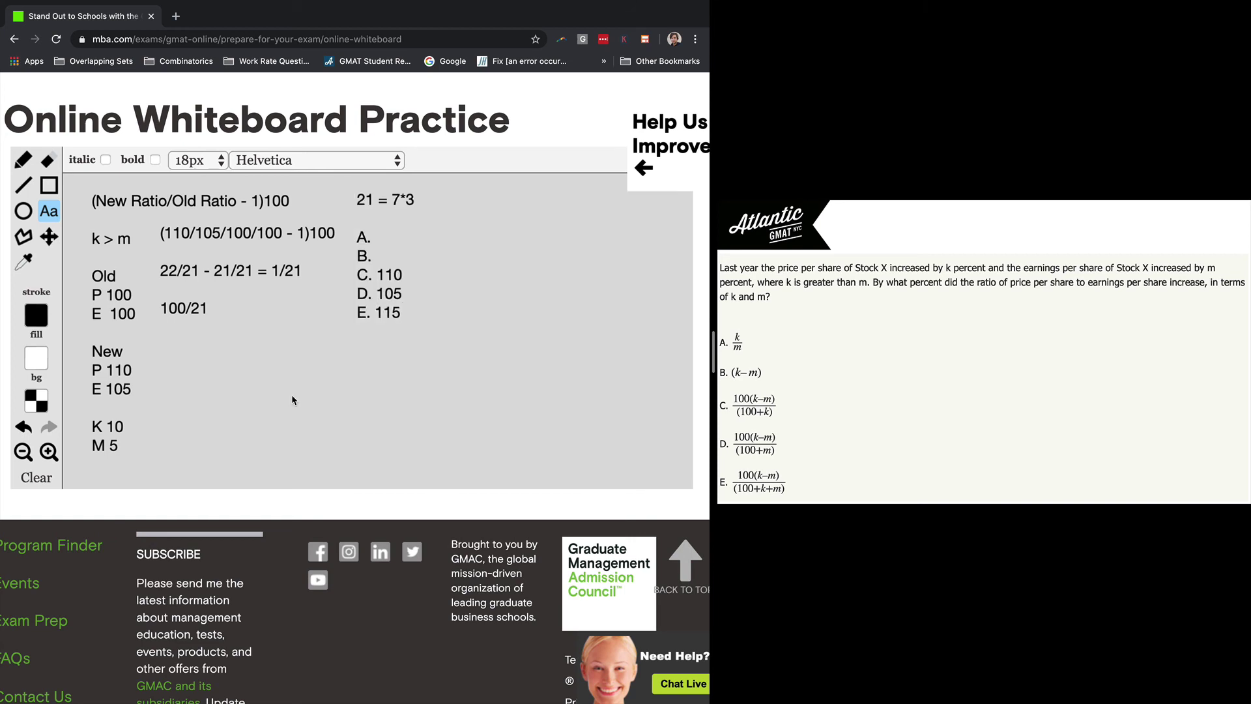